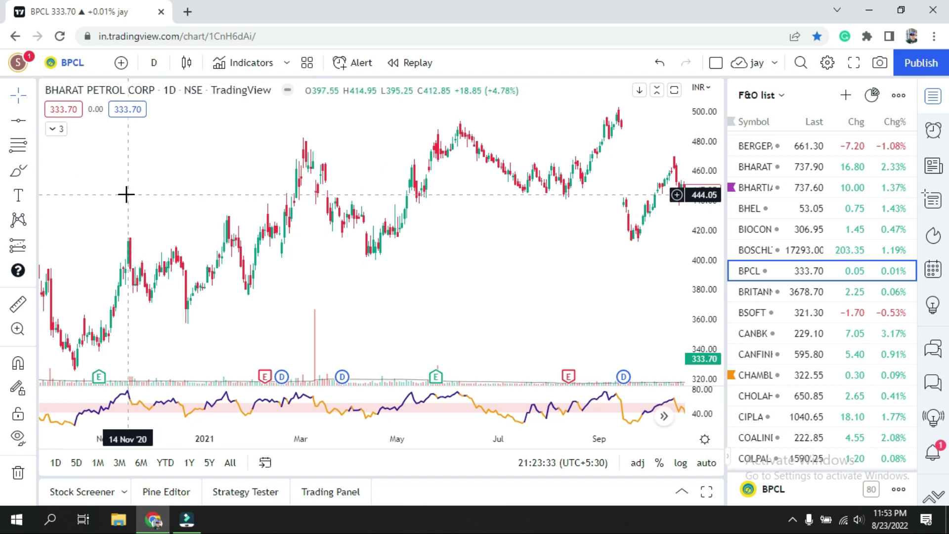
Draw an extended trend line from the October 2020 low through the January 2021 low near 368.
left_click(32, 120)
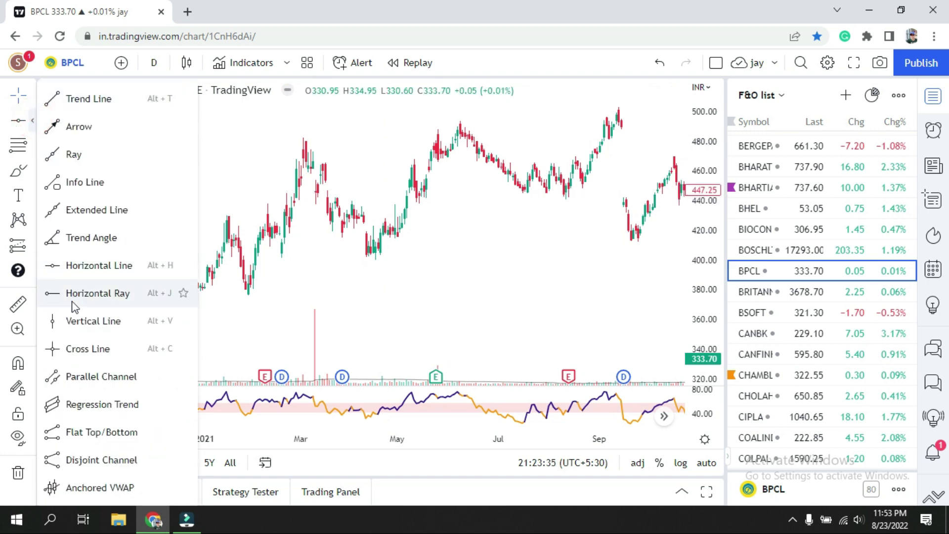
left_click(67, 209)
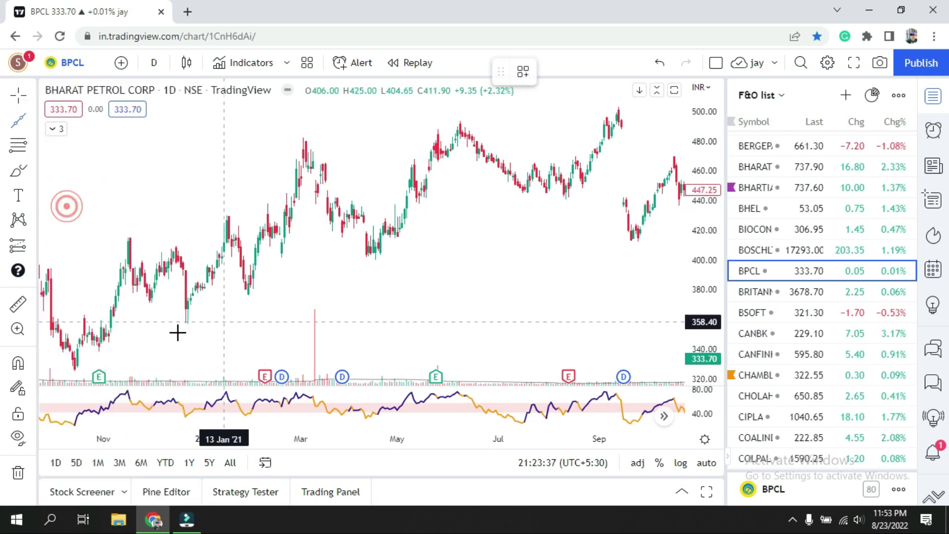
left_click(74, 369)
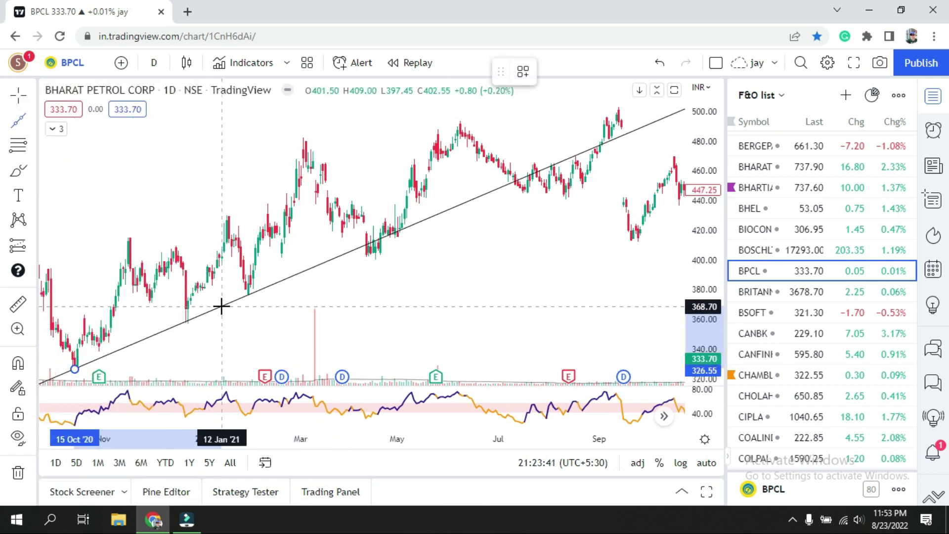
left_click(222, 306)
left_click(349, 108)
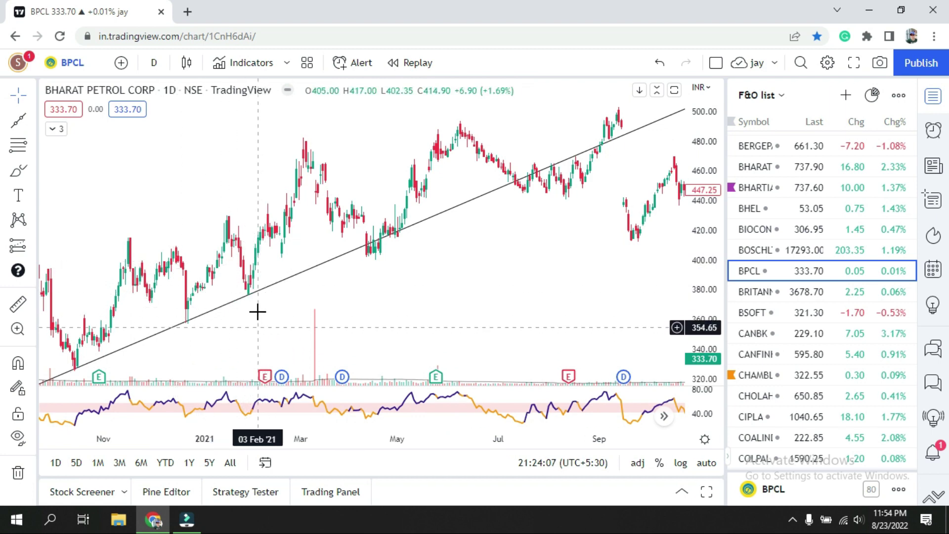
Check the trend line, then pan the chart back so September 2020 is visible.
left_click(252, 295)
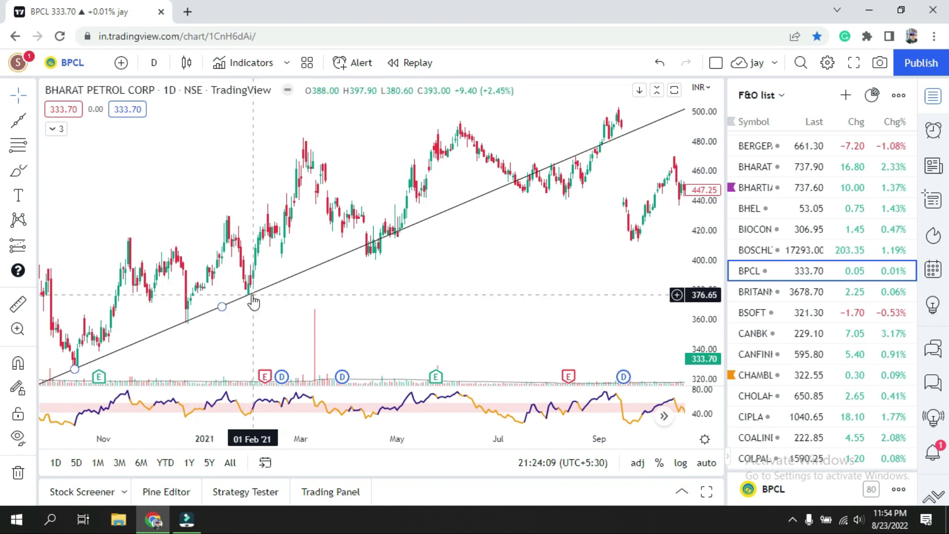
left_click(267, 298)
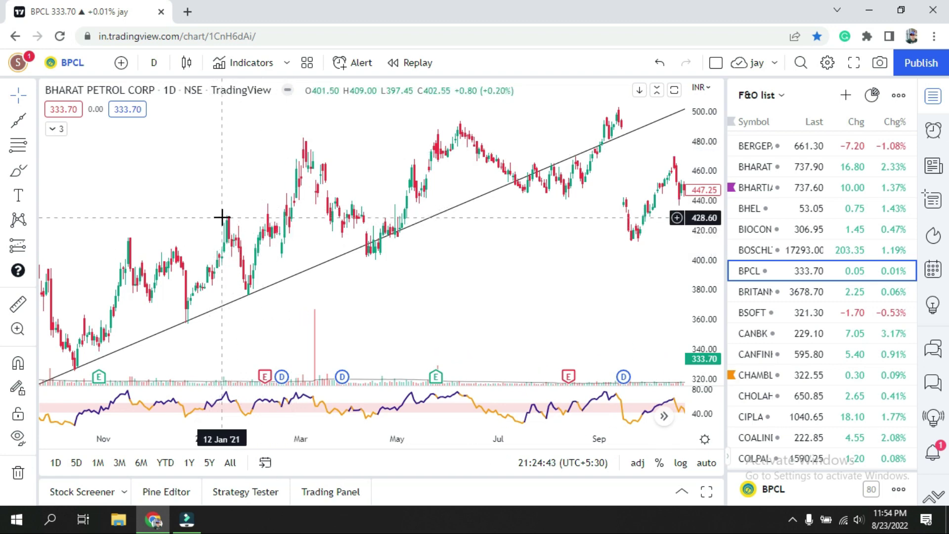
left_click_drag(84, 188, 233, 195)
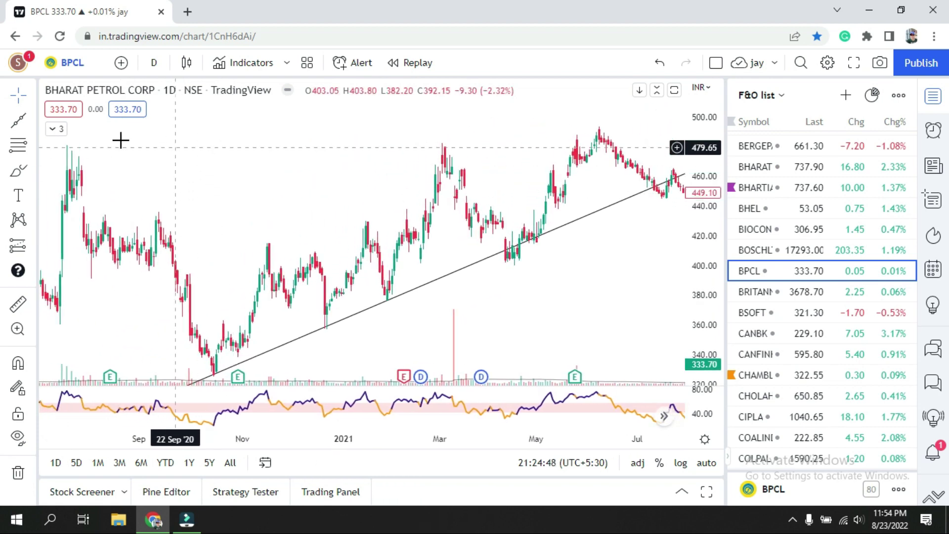
Place a horizontal resistance line at 481.05 along the February and June 2021 peaks.
left_click(32, 122)
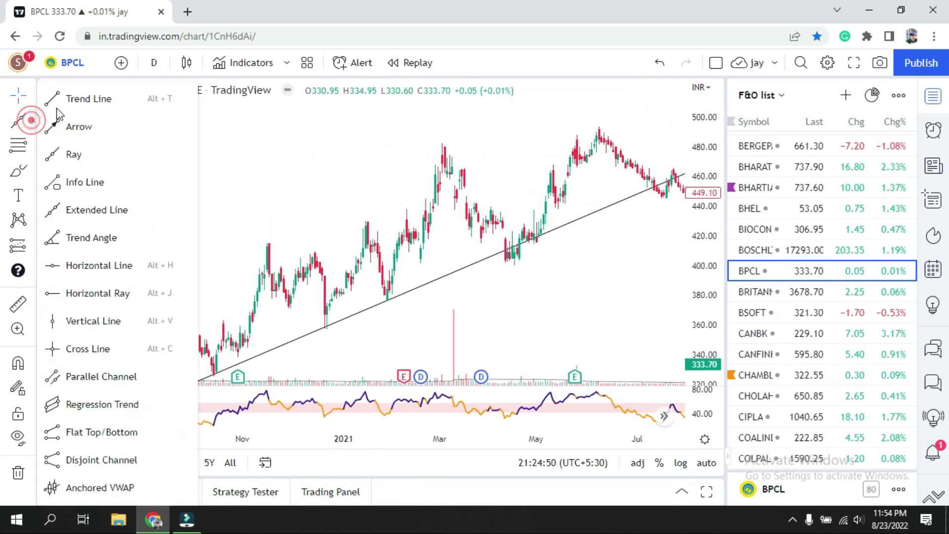
left_click(75, 265)
left_click(102, 145)
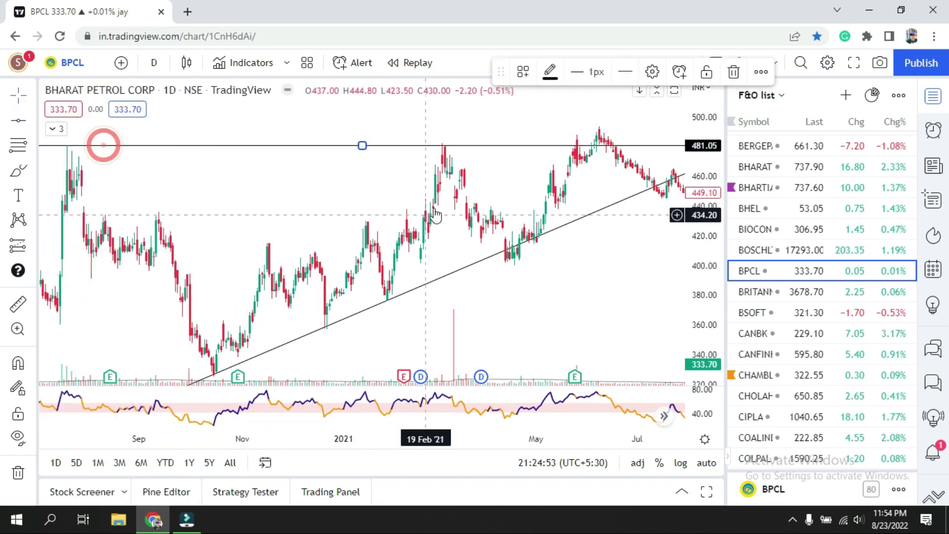
left_click(275, 183)
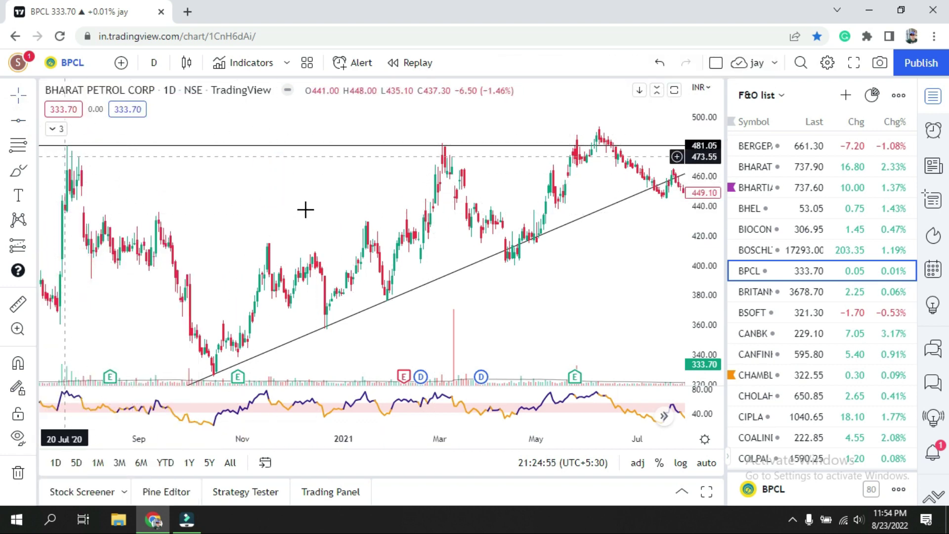
left_click_drag(386, 179, 239, 183)
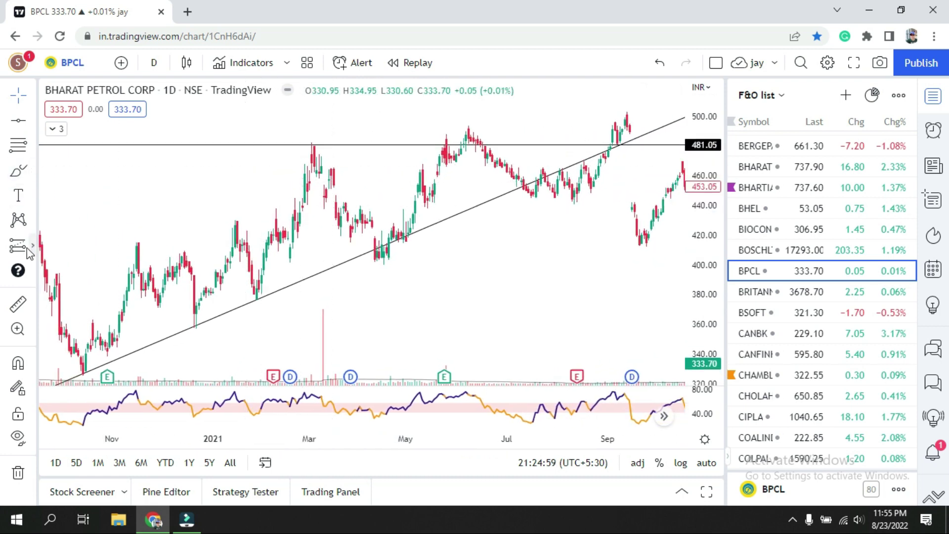
left_click(258, 279)
left_click_drag(258, 331, 259, 302)
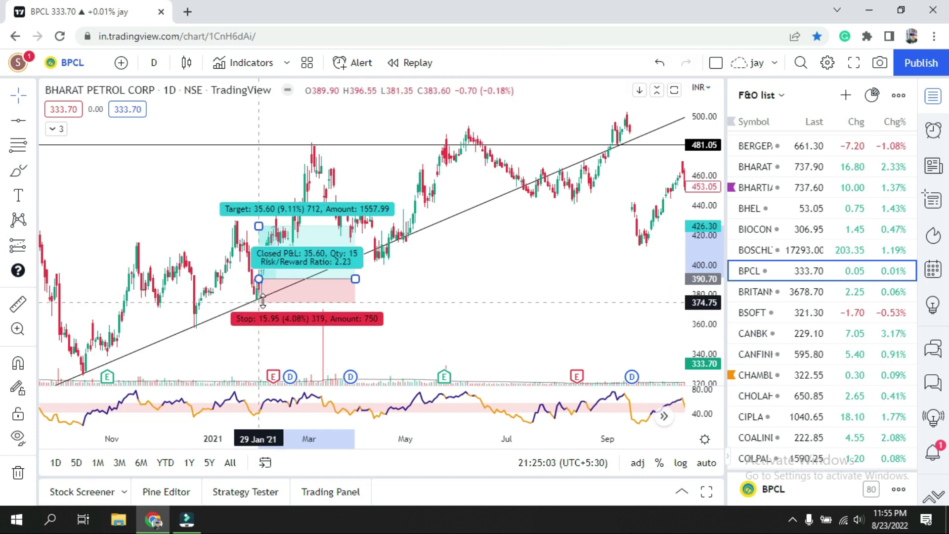
left_click_drag(259, 226, 280, 152)
left_click_drag(355, 279, 398, 280)
left_click(451, 273)
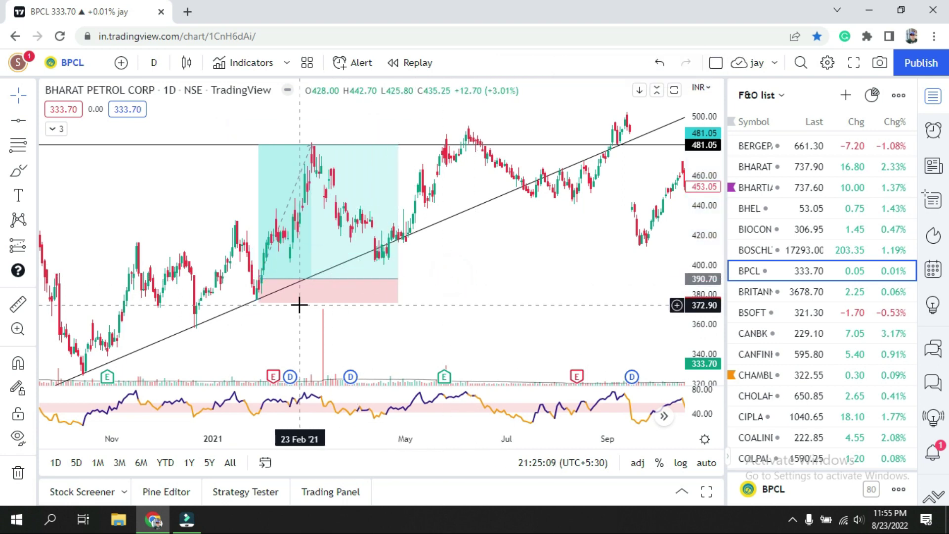
left_click(285, 300)
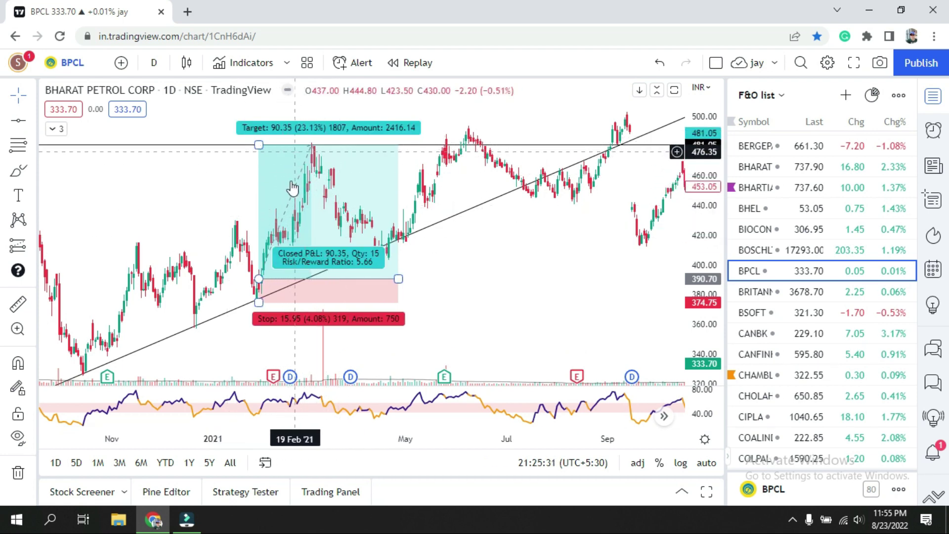
left_click(355, 295)
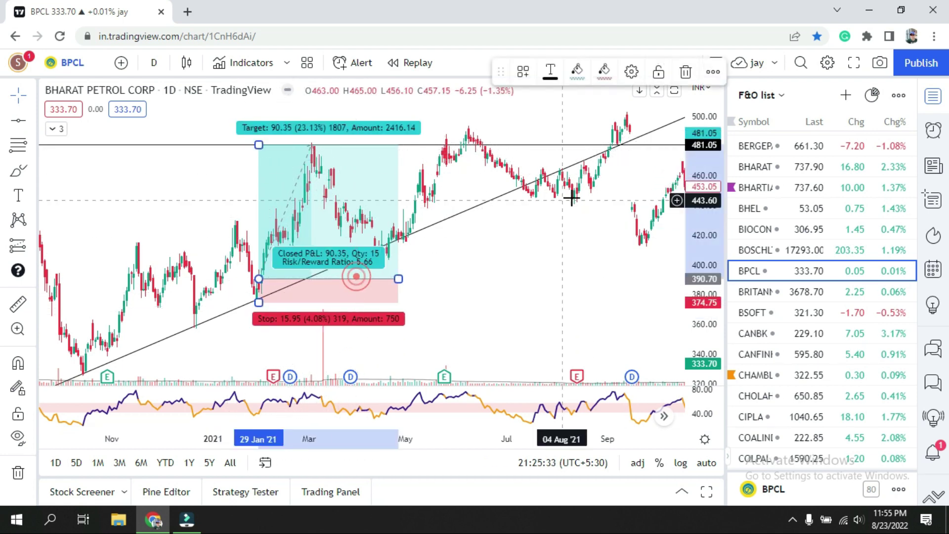
left_click(686, 74)
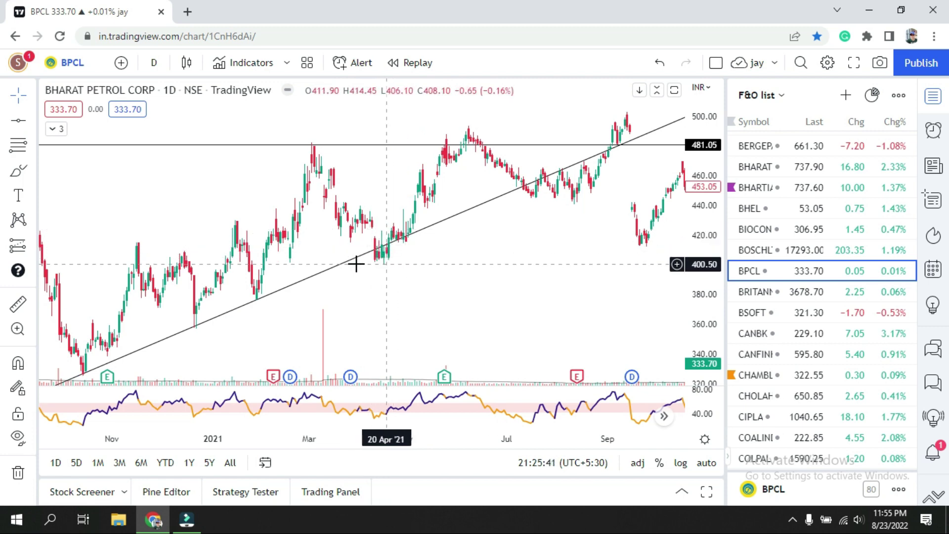
Draw a horizontal support line at 401.90 along the April 2021 lows, then pan back to September 2020.
left_click(18, 120)
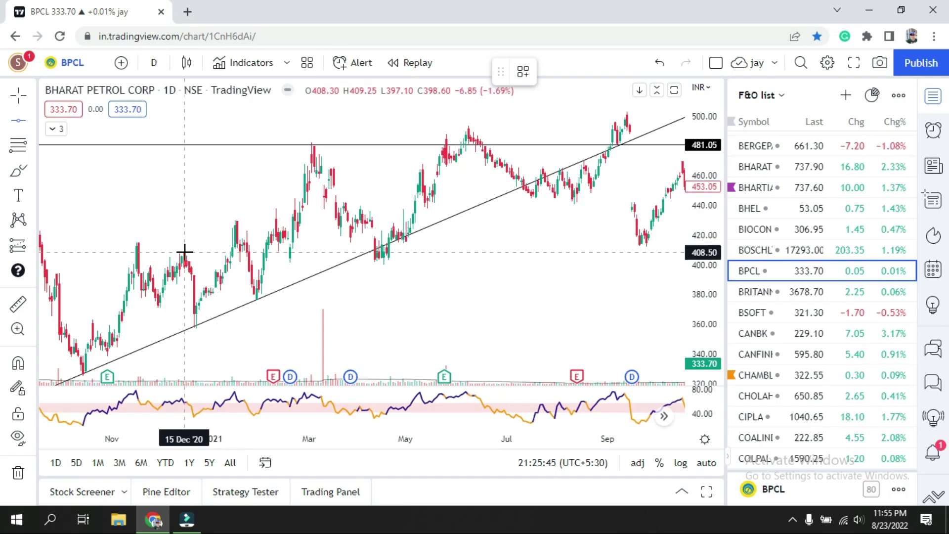
left_click(402, 262)
left_click(462, 250)
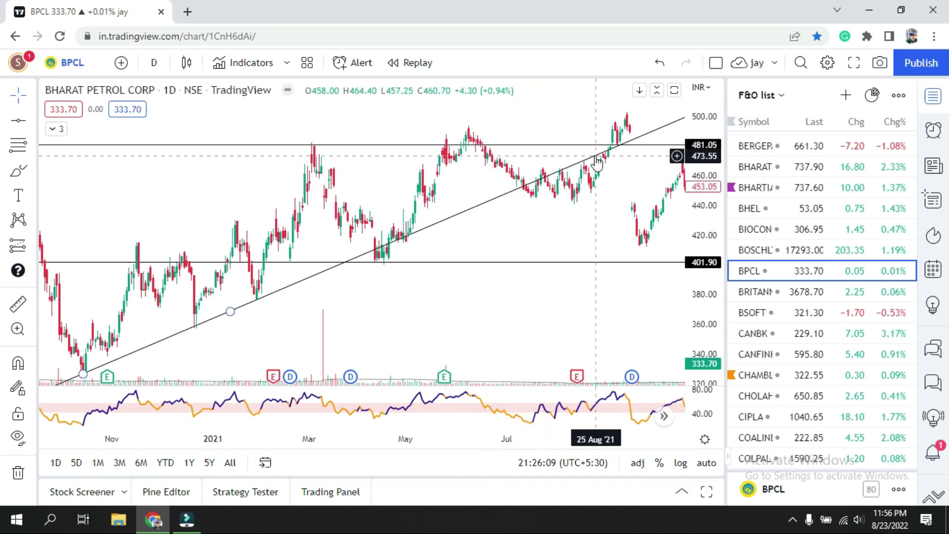
left_click(345, 262)
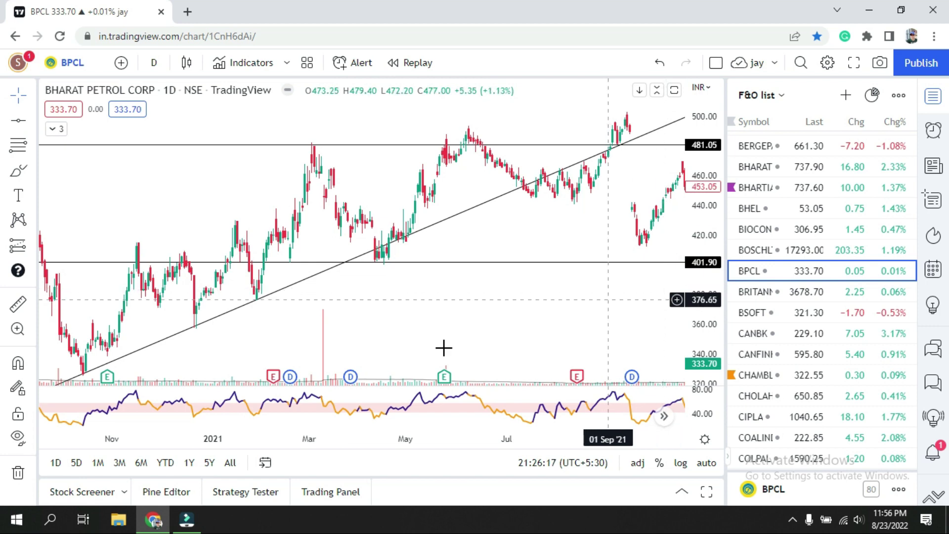
left_click_drag(333, 322, 504, 297)
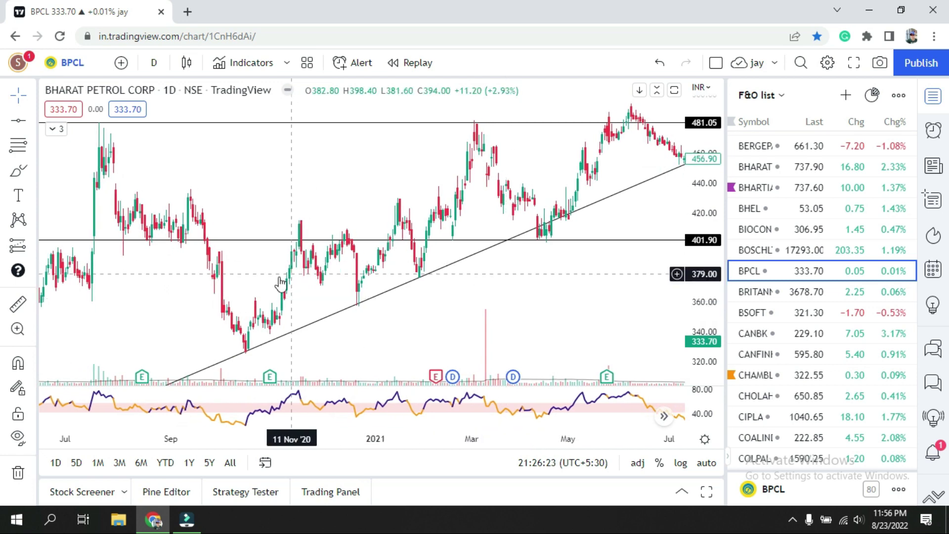
Zoom out and draw a horizontal line at 371.50 marking the late-2021 lows.
left_click(20, 121)
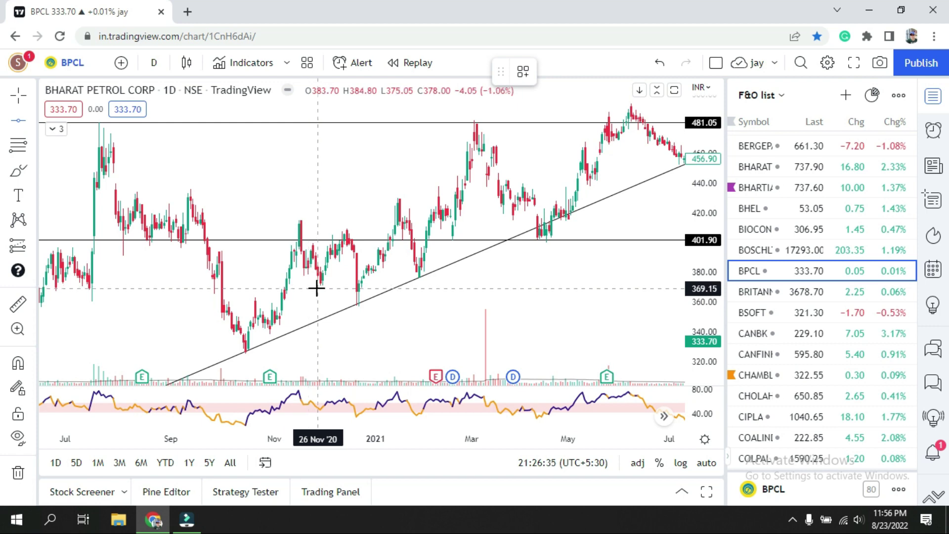
scroll(320, 285, "down", 2)
scroll(320, 285, "down", 1)
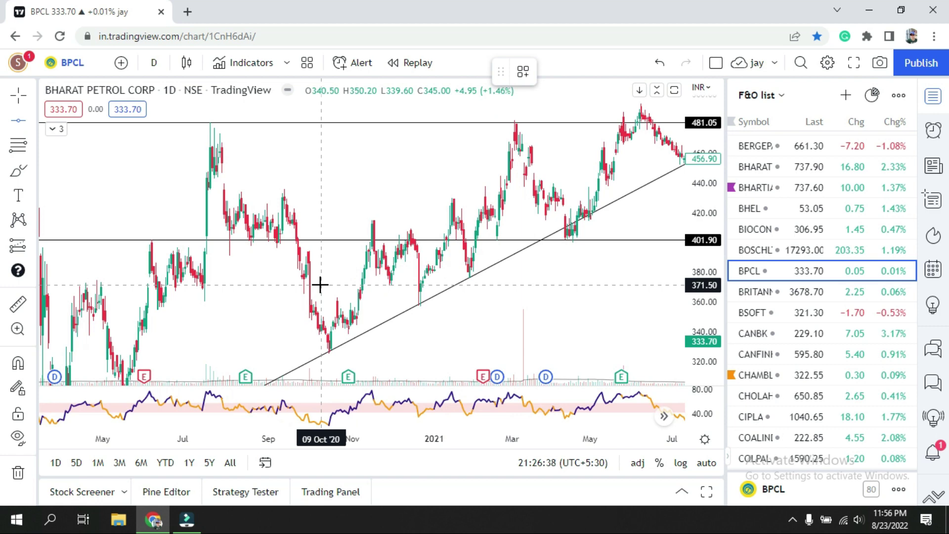
left_click(107, 284)
left_click(478, 291)
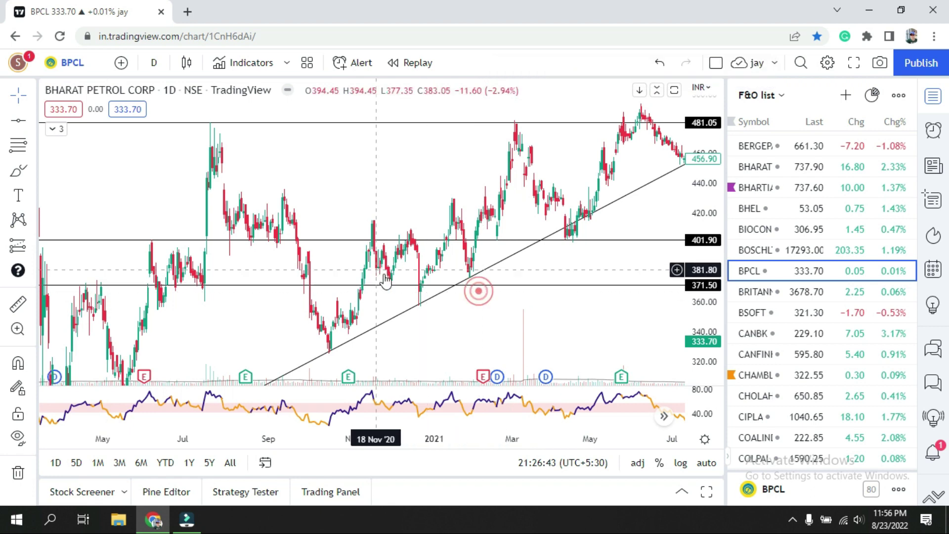
left_click_drag(628, 274, 273, 287)
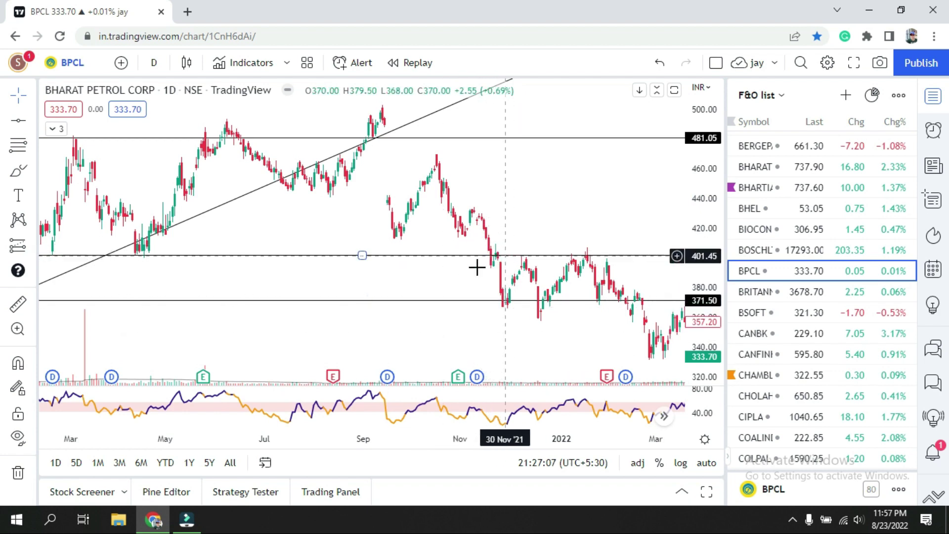
Zoom in and pan forward to show August 2021 through May 2022 against the levels.
scroll(522, 216, "up", 2)
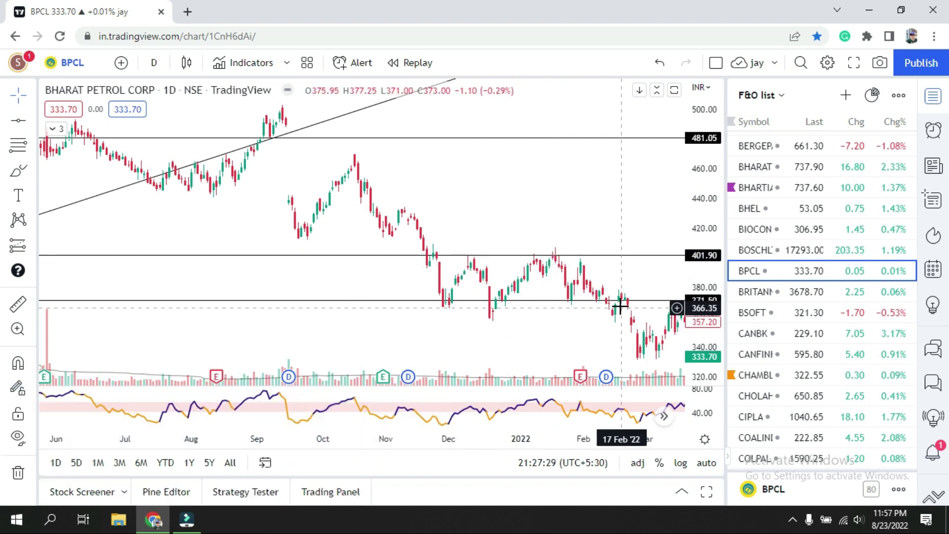
left_click_drag(649, 225, 510, 224)
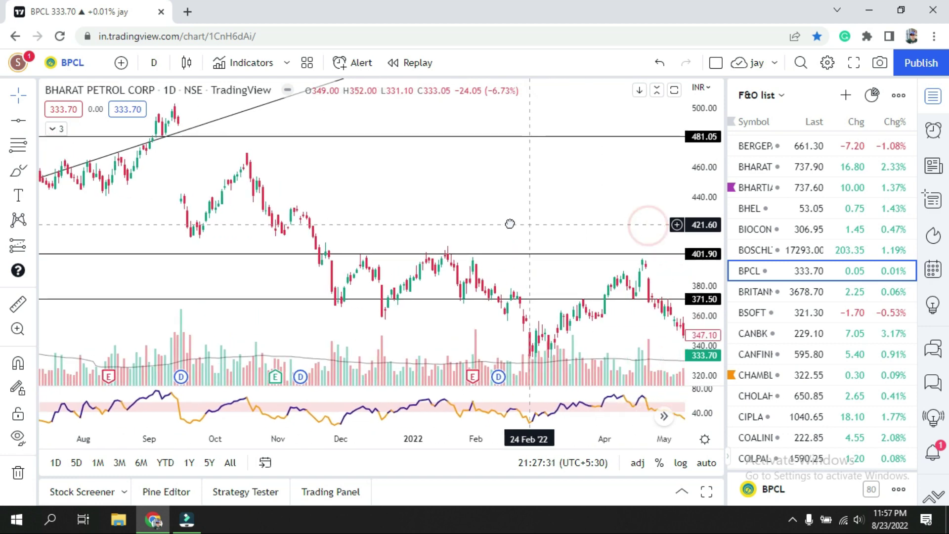